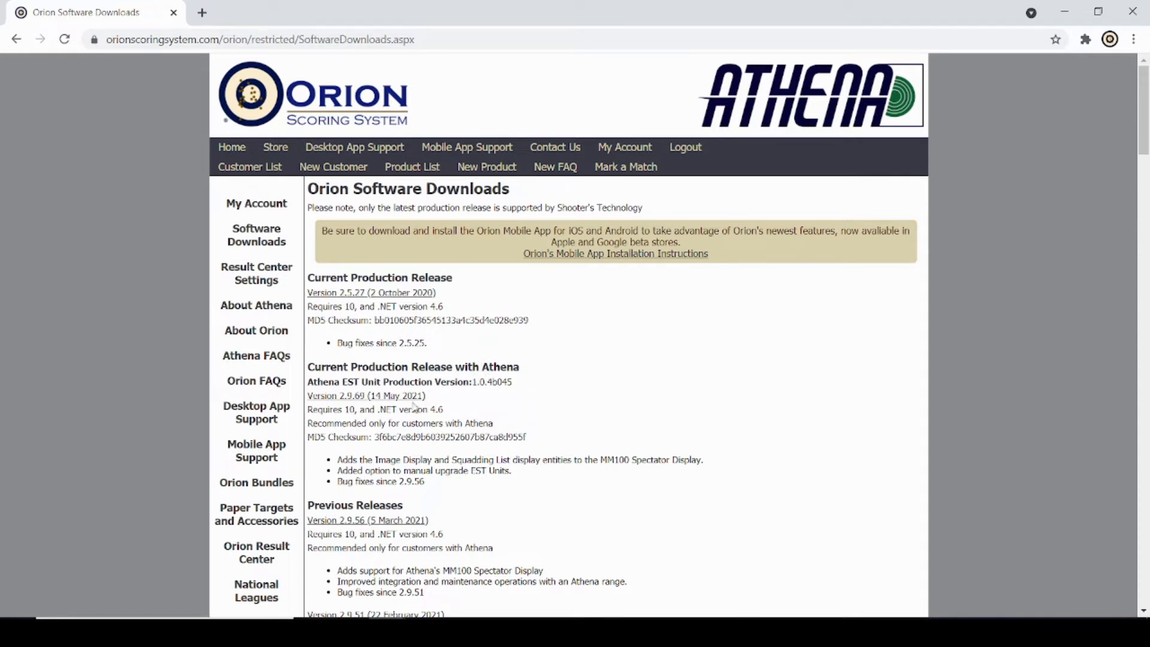
# Download the Orion 2.9.69 installer and run orion.2.9.69.exe from the download bar.
pyautogui.click(342, 398)
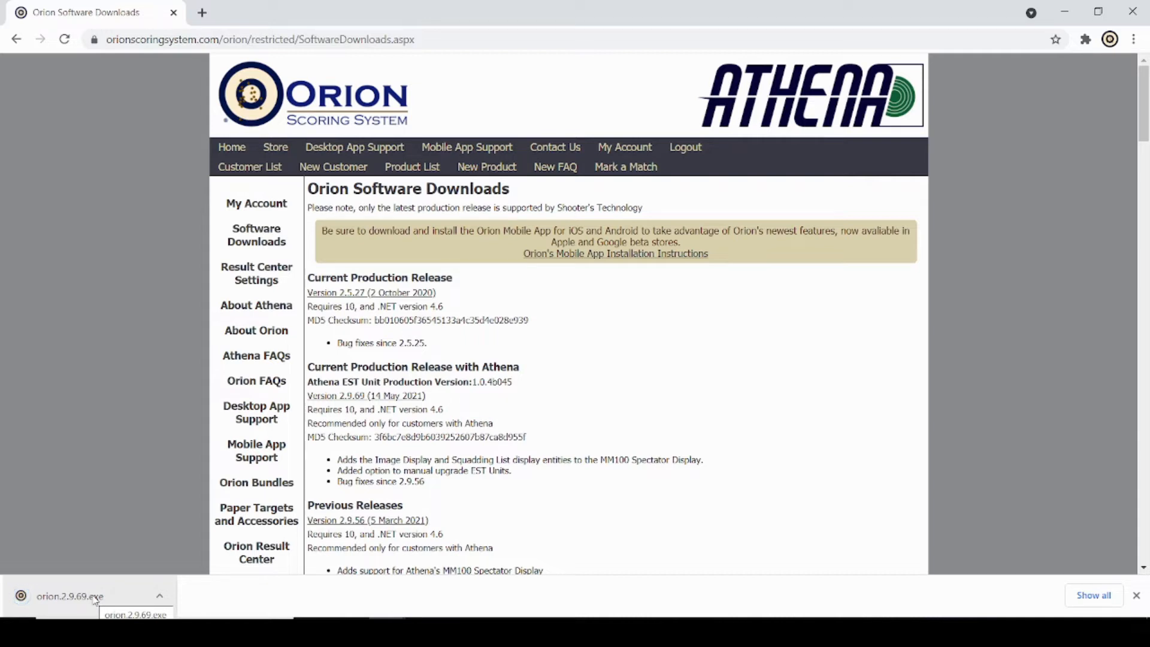
pyautogui.click(95, 600)
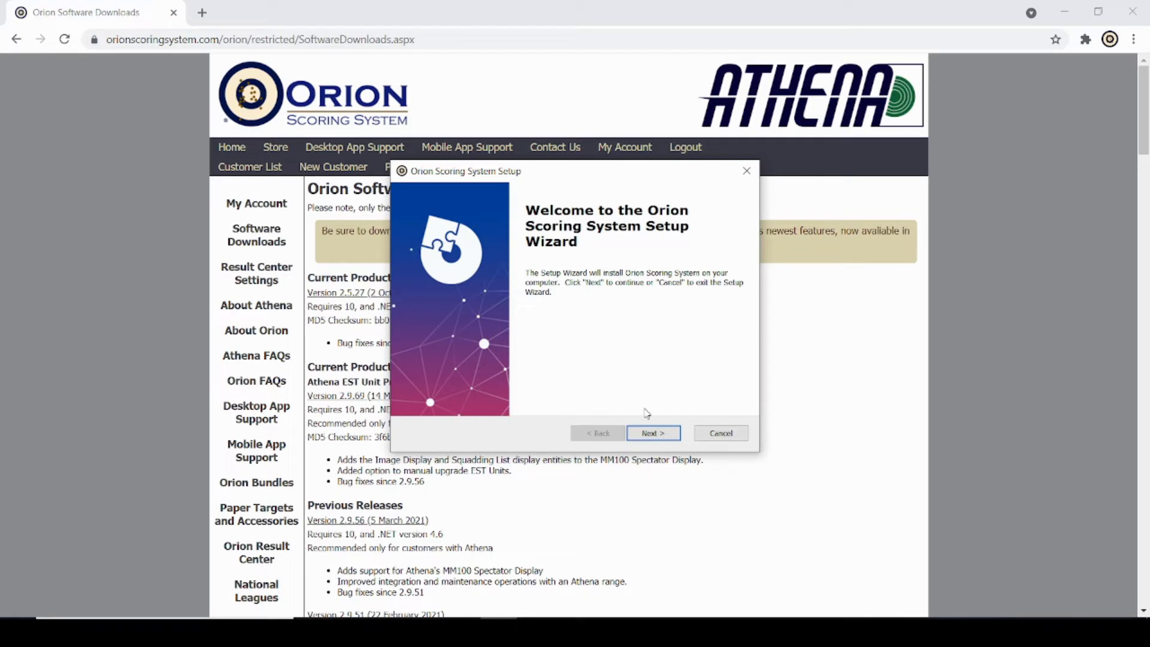
# Install Orion into the default folder and finish with Launch Orion Scoring System ticked.
pyautogui.click(654, 433)
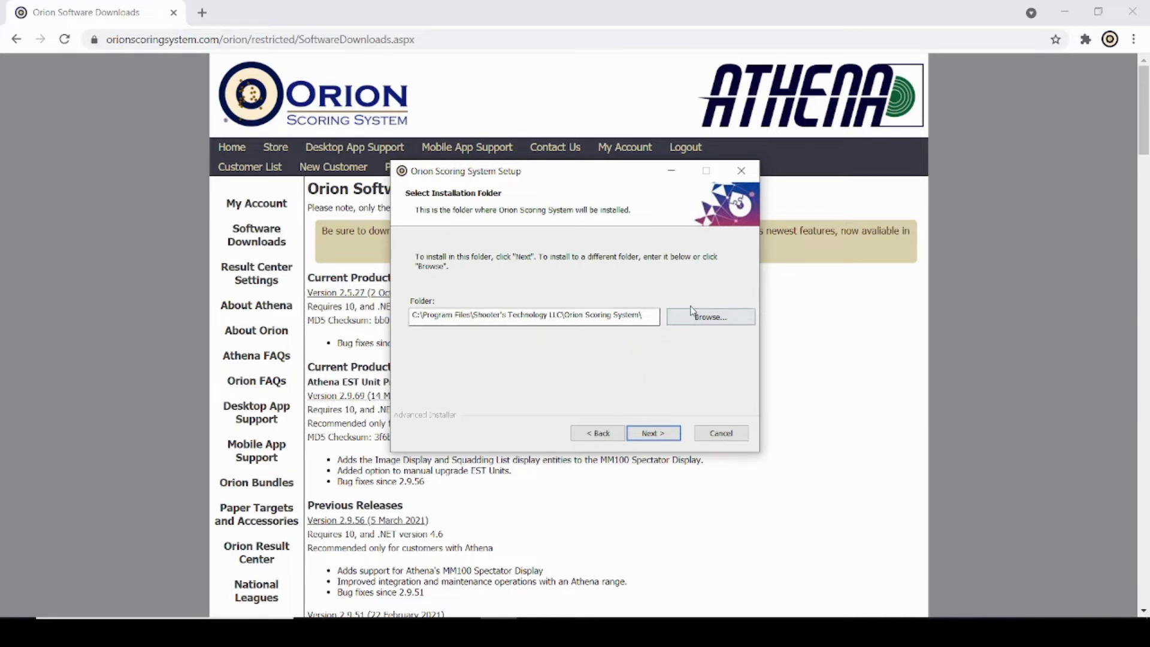
pyautogui.click(653, 433)
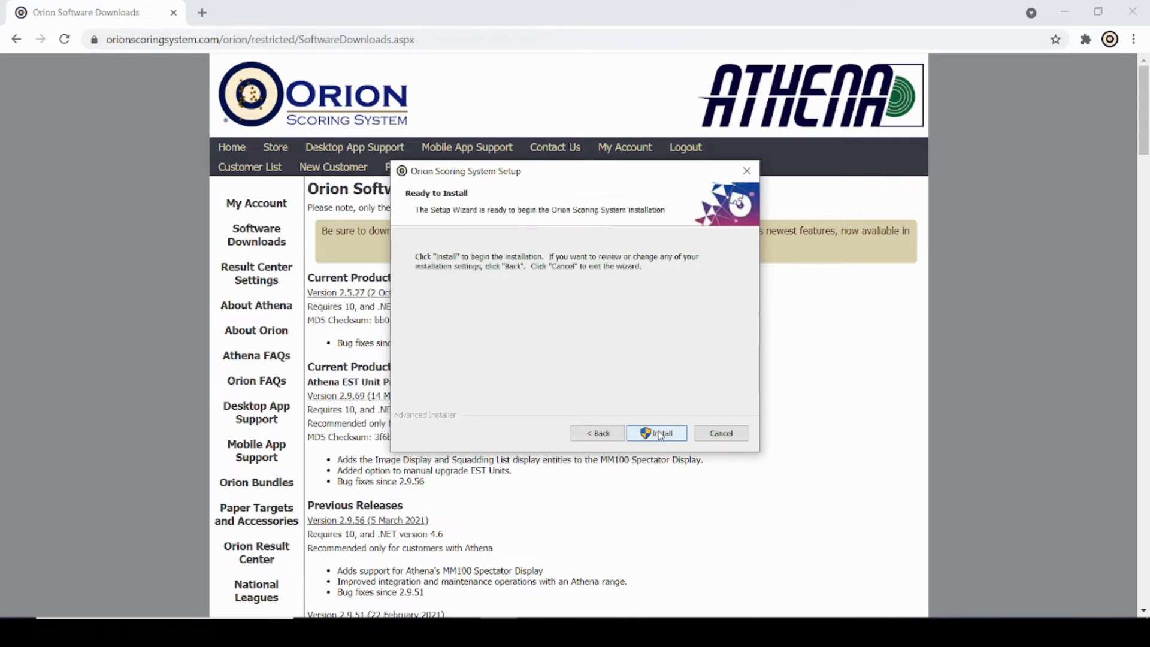
pyautogui.click(660, 435)
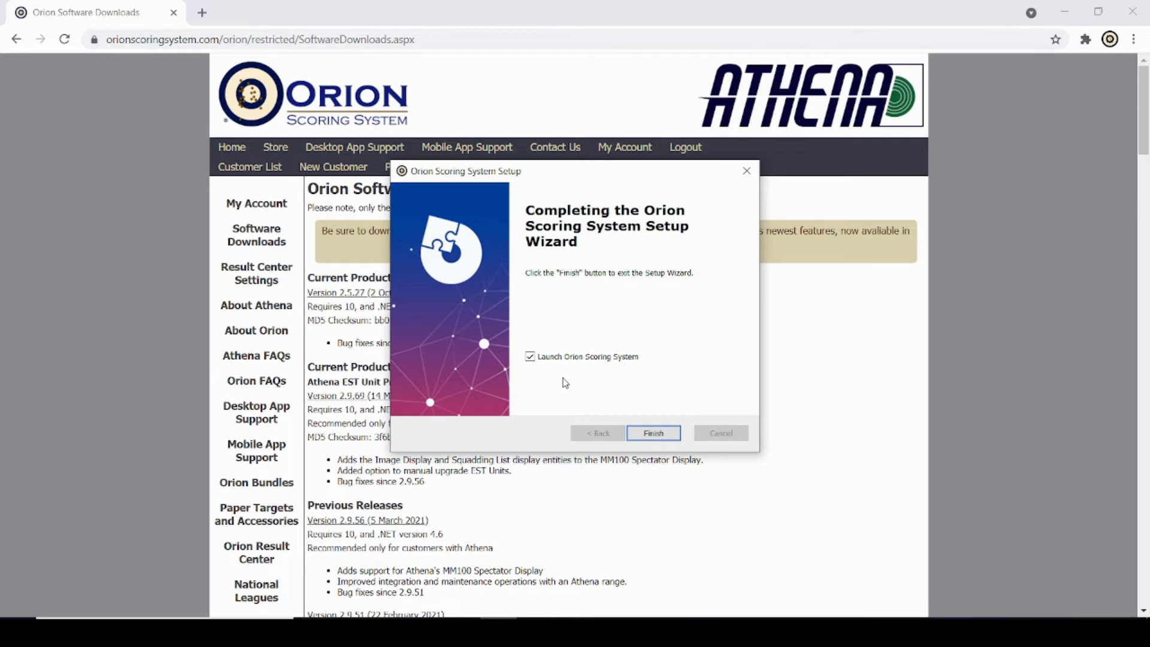
pyautogui.click(656, 435)
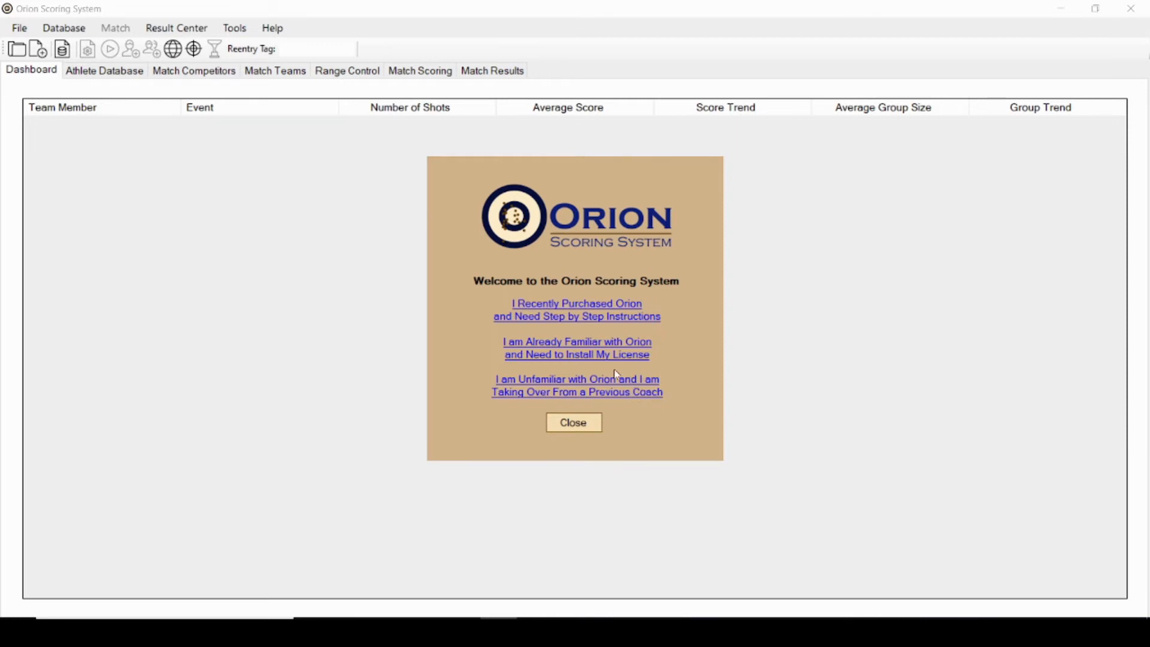
# Install the existing license by entering the account's download code and downloading it.
pyautogui.click(563, 350)
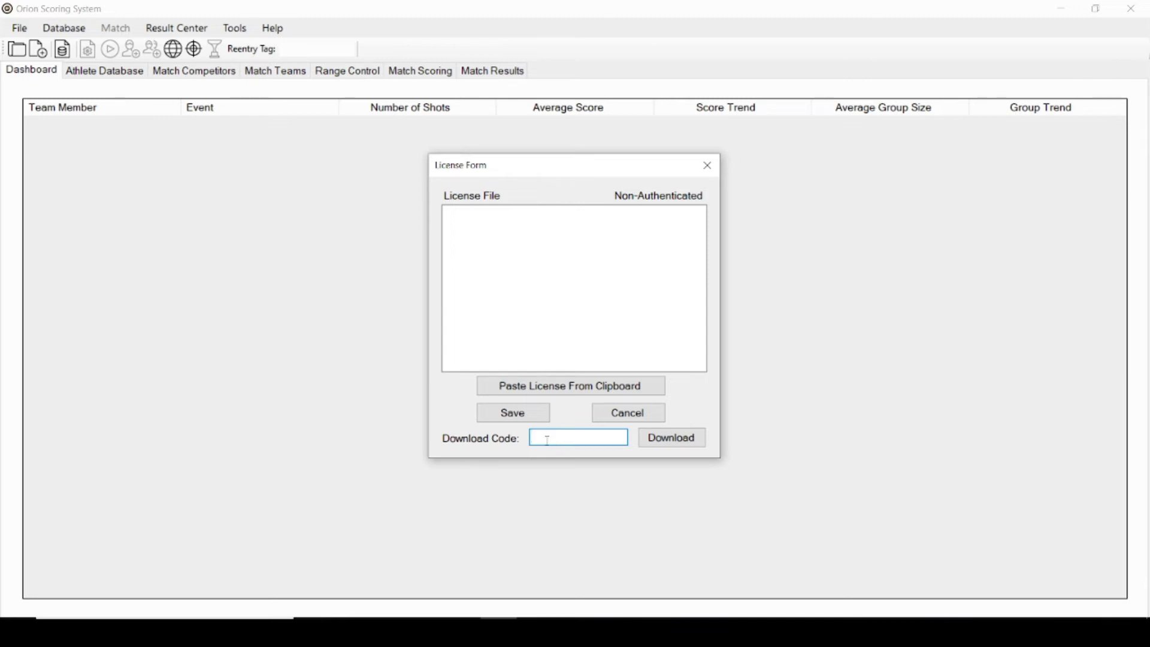
pyautogui.click(674, 443)
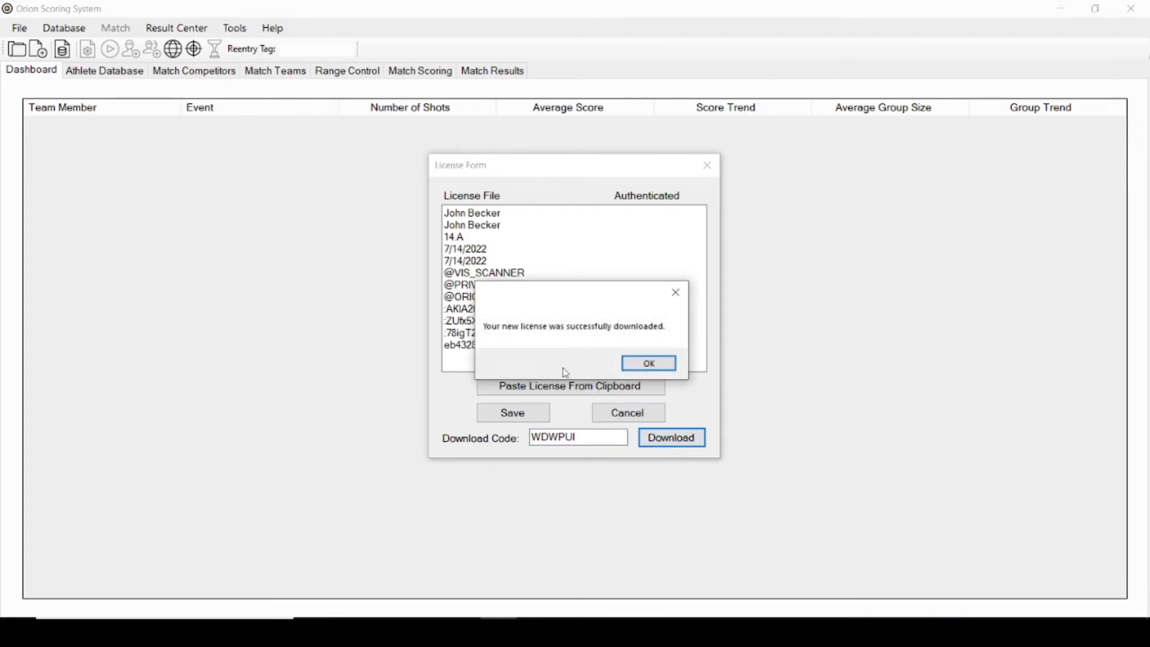
pyautogui.click(648, 364)
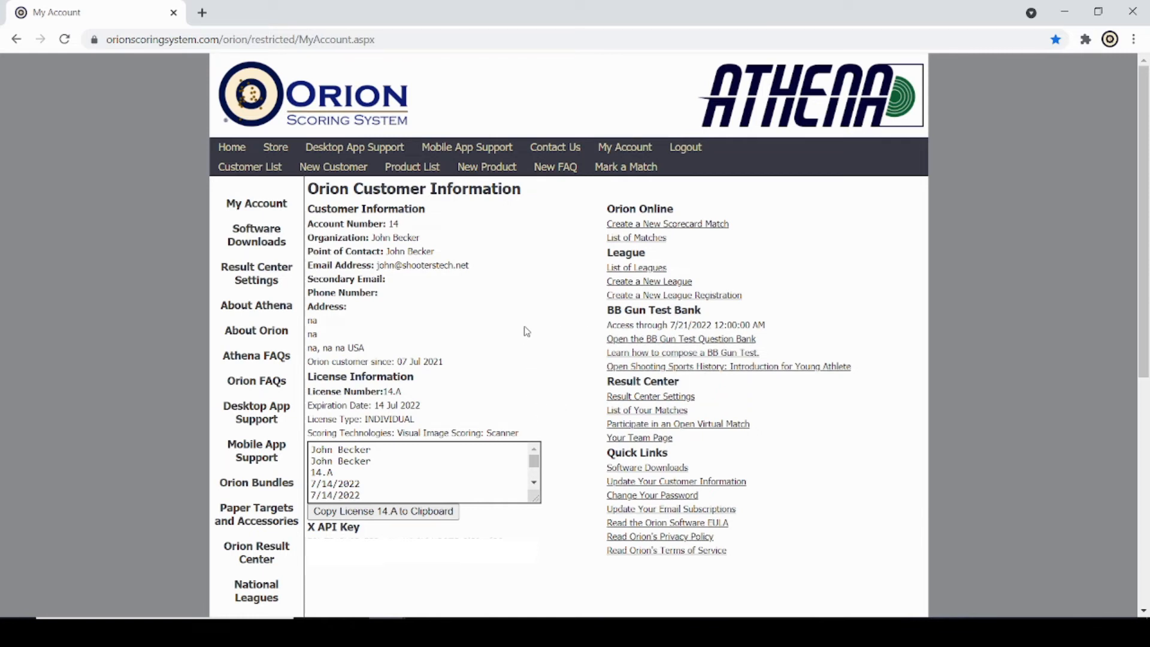
# Log out and back into the website, then copy the license from My Account.
pyautogui.click(680, 154)
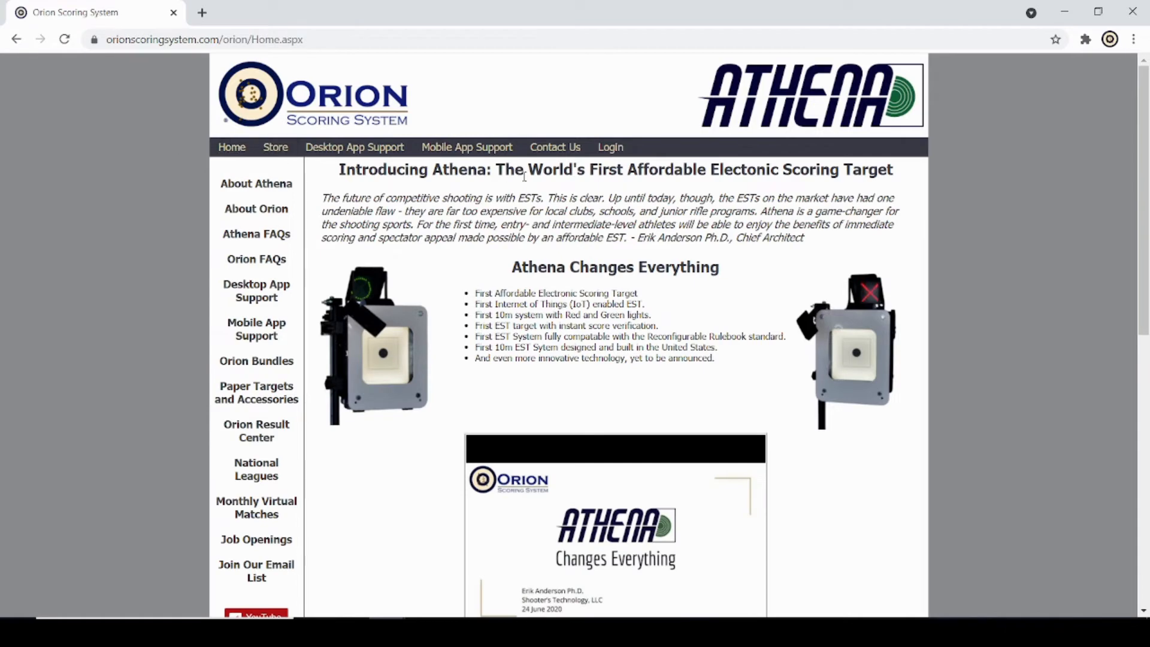
pyautogui.click(612, 151)
pyautogui.click(182, 127)
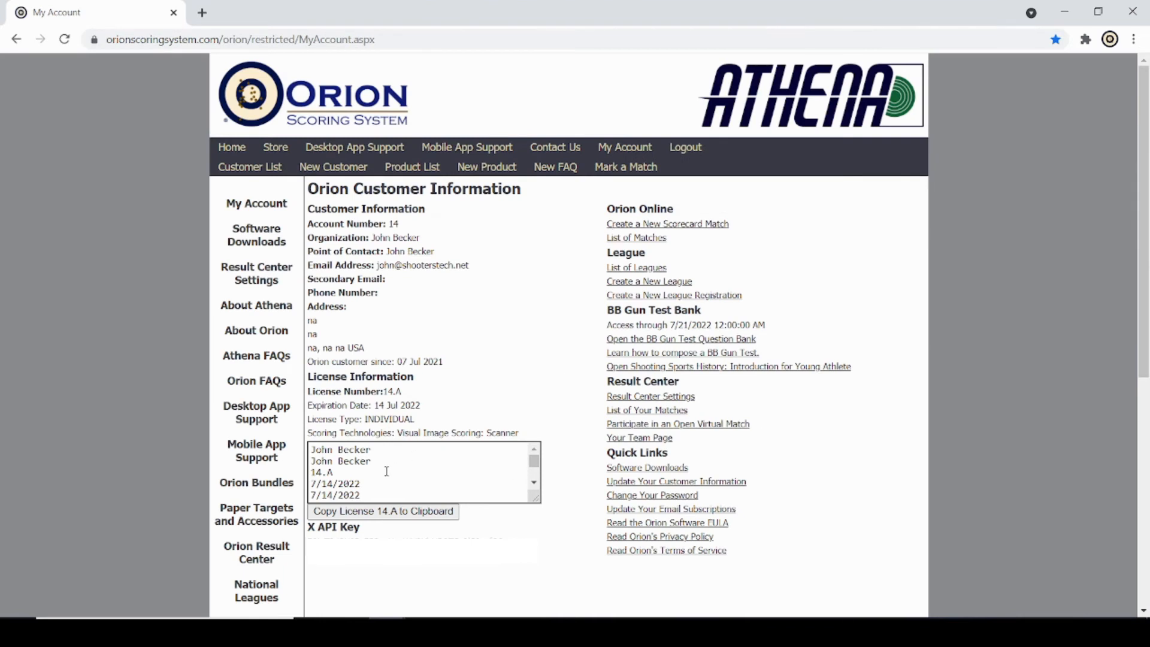
pyautogui.click(392, 514)
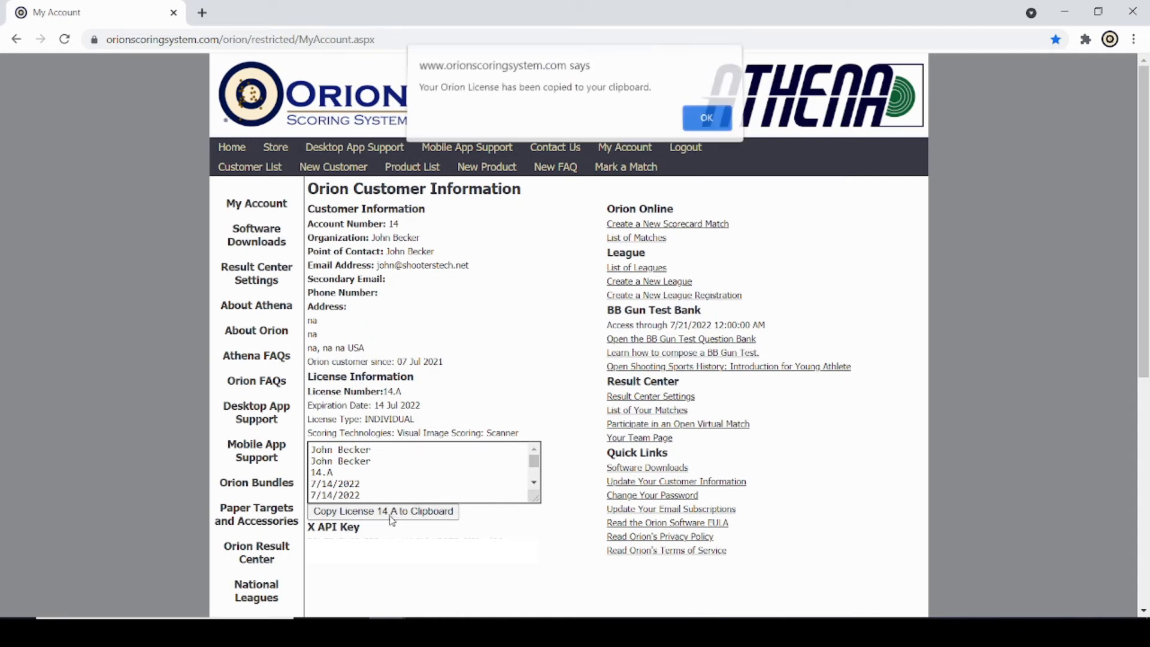
pyautogui.click(703, 123)
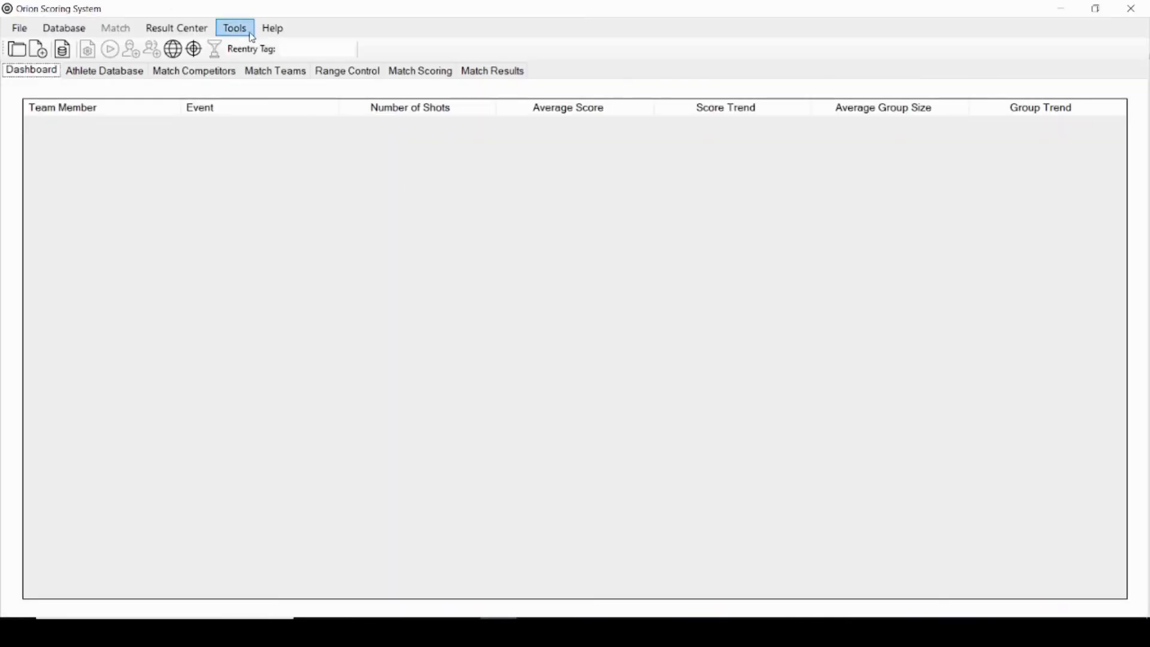
# Open the License Form from the Help menu and paste in the copied license.
pyautogui.click(235, 28)
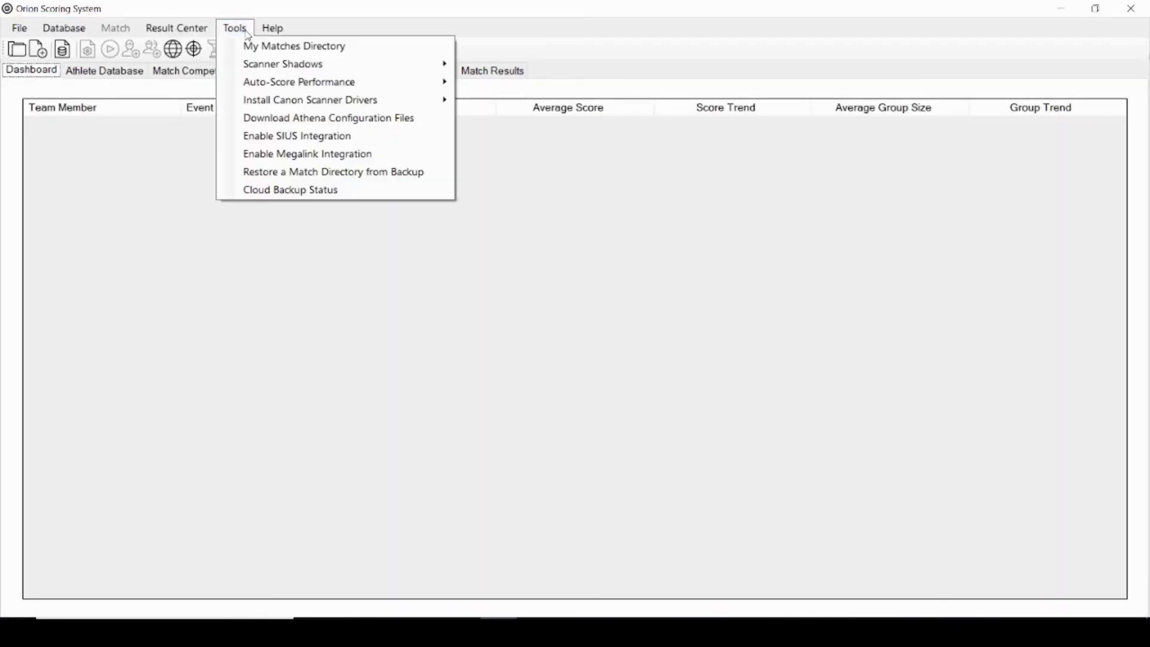
pyautogui.click(235, 28)
pyautogui.click(273, 30)
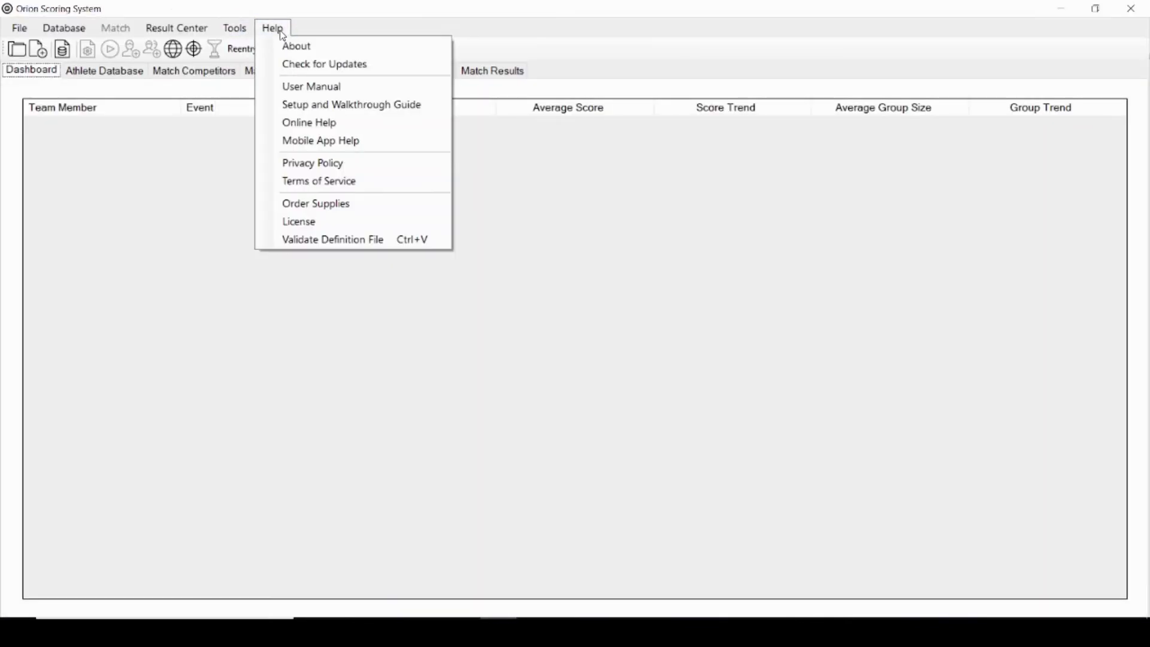
pyautogui.click(294, 222)
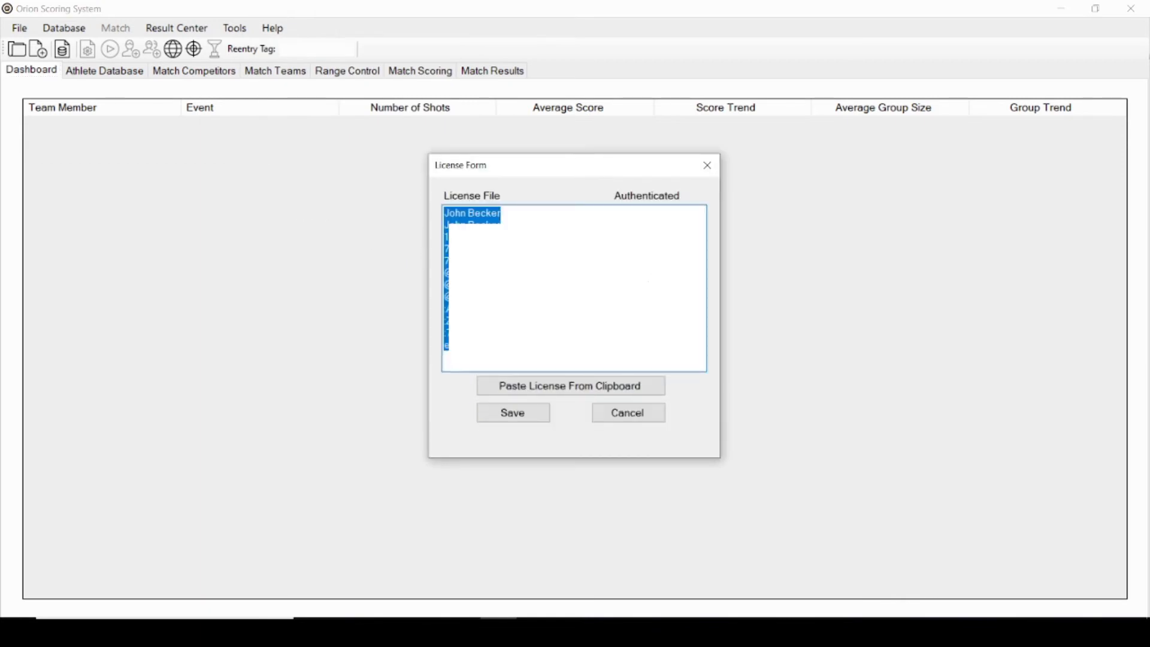
pyautogui.click(570, 392)
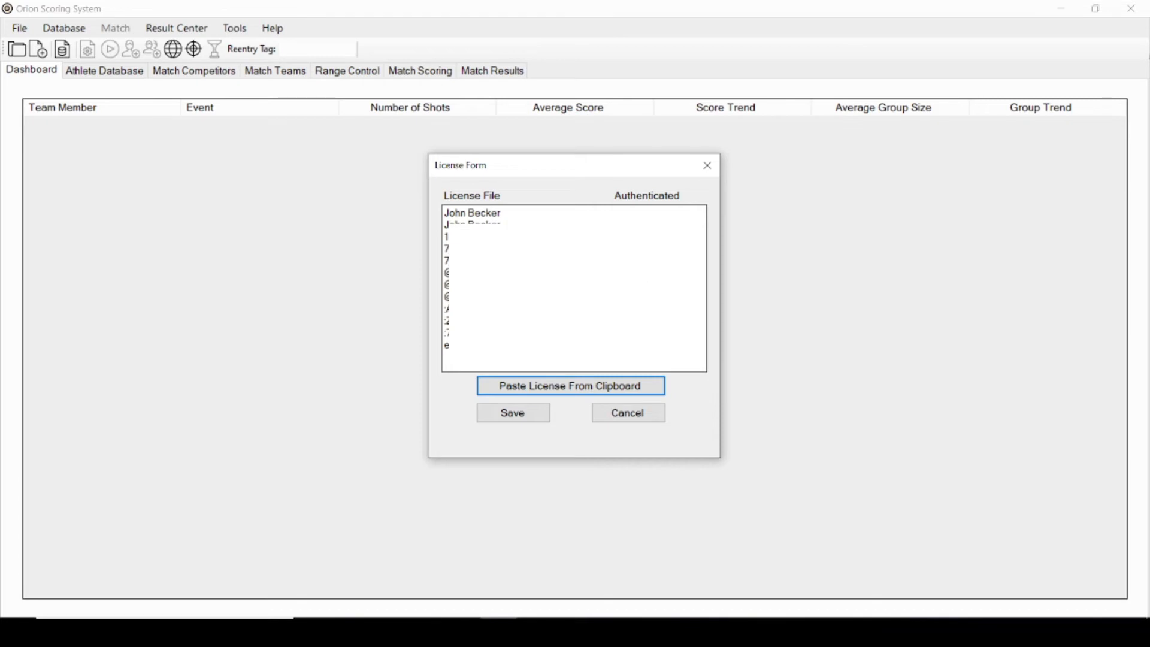
# Save the pasted license and dismiss the welcome overview.
pyautogui.click(524, 419)
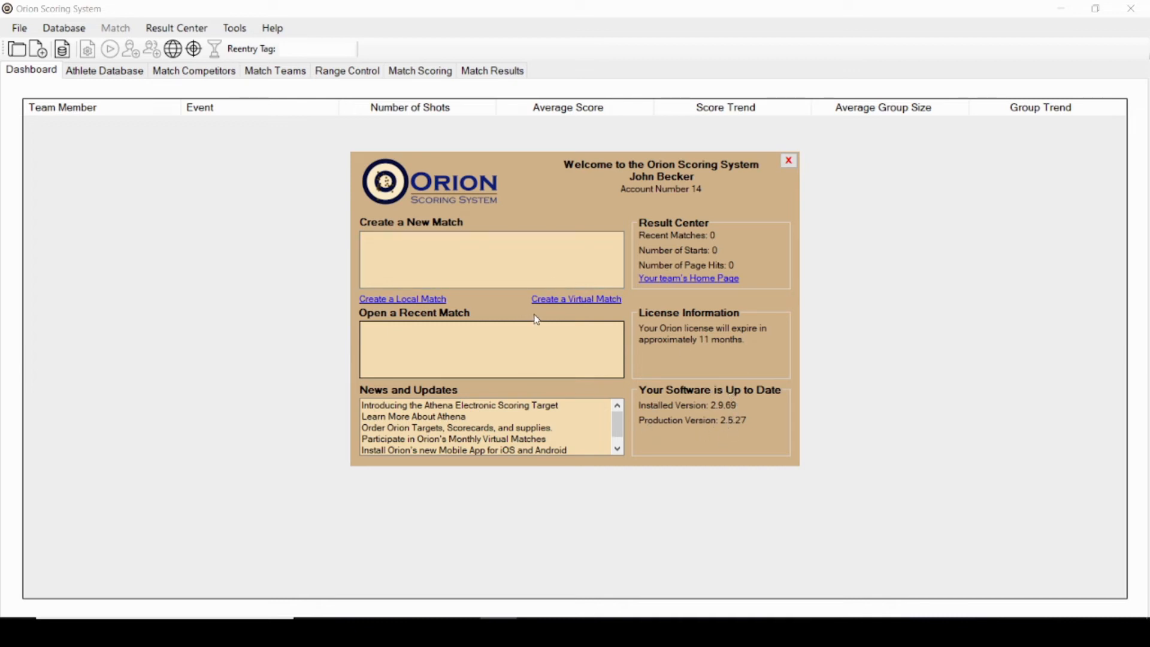
pyautogui.click(789, 161)
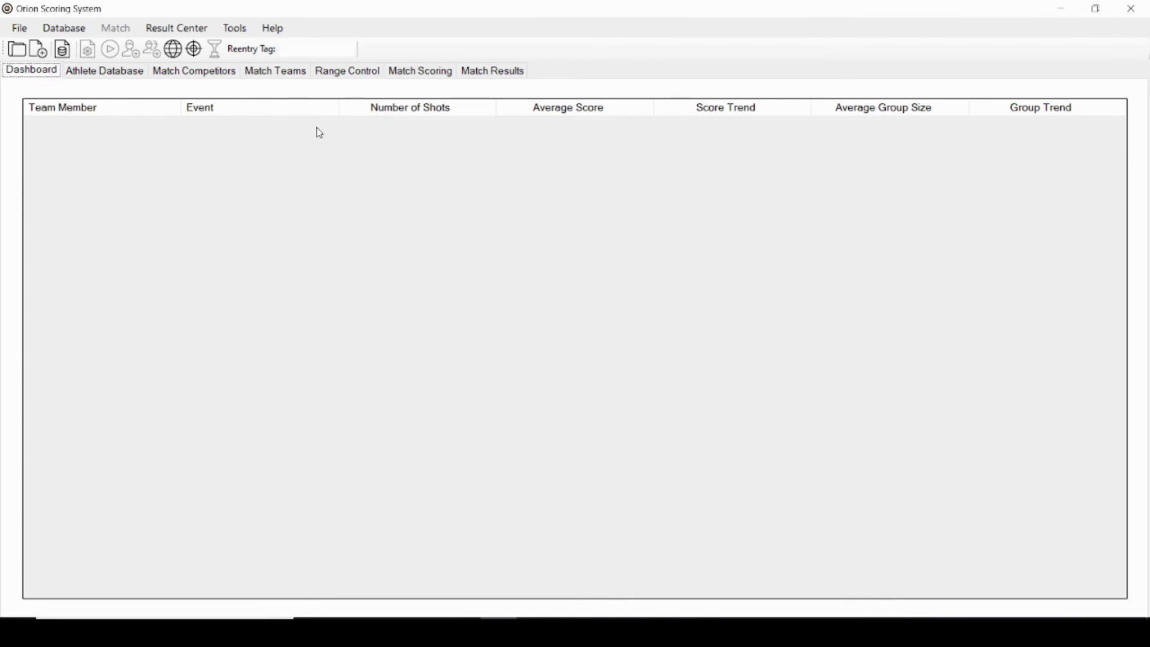
pyautogui.click(236, 28)
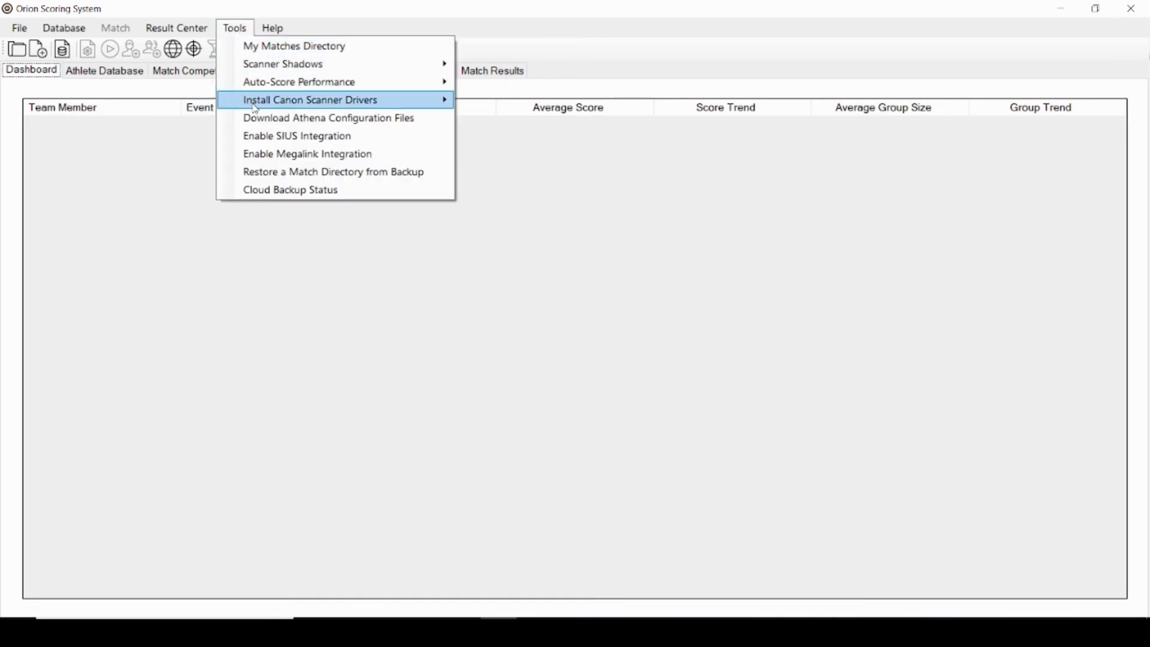
# Download the Canon DR-M200 Series (x64) scanner driver via Tools > Install Canon Scanner Drivers.
pyautogui.moveTo(254, 108)
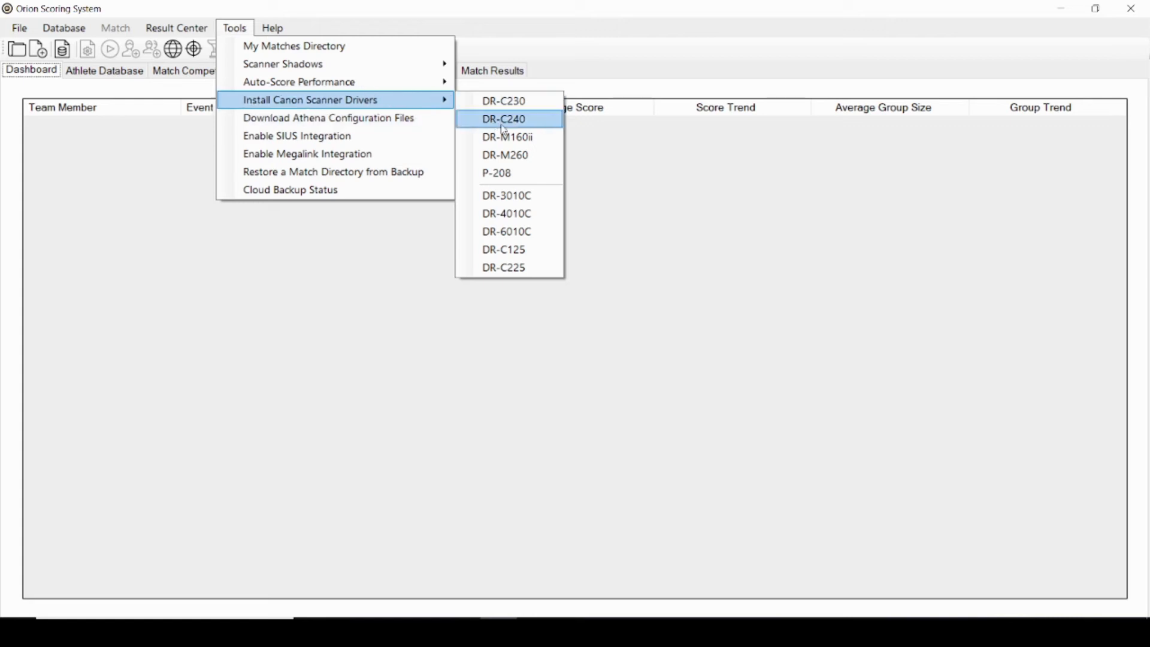
pyautogui.click(547, 165)
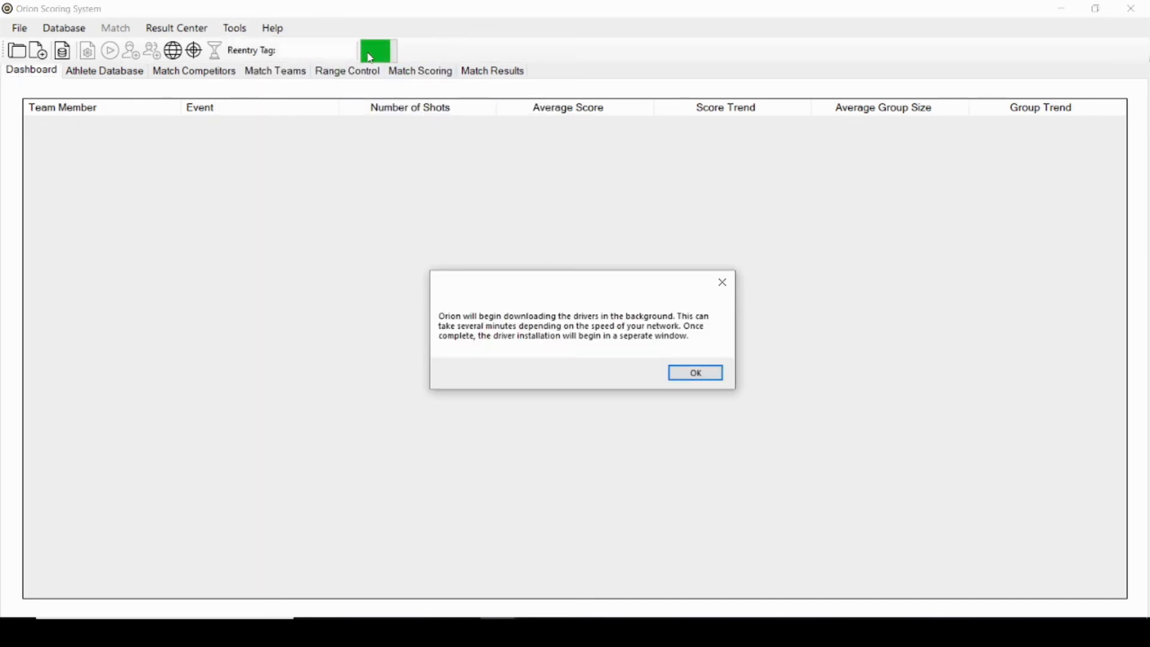
pyautogui.click(696, 378)
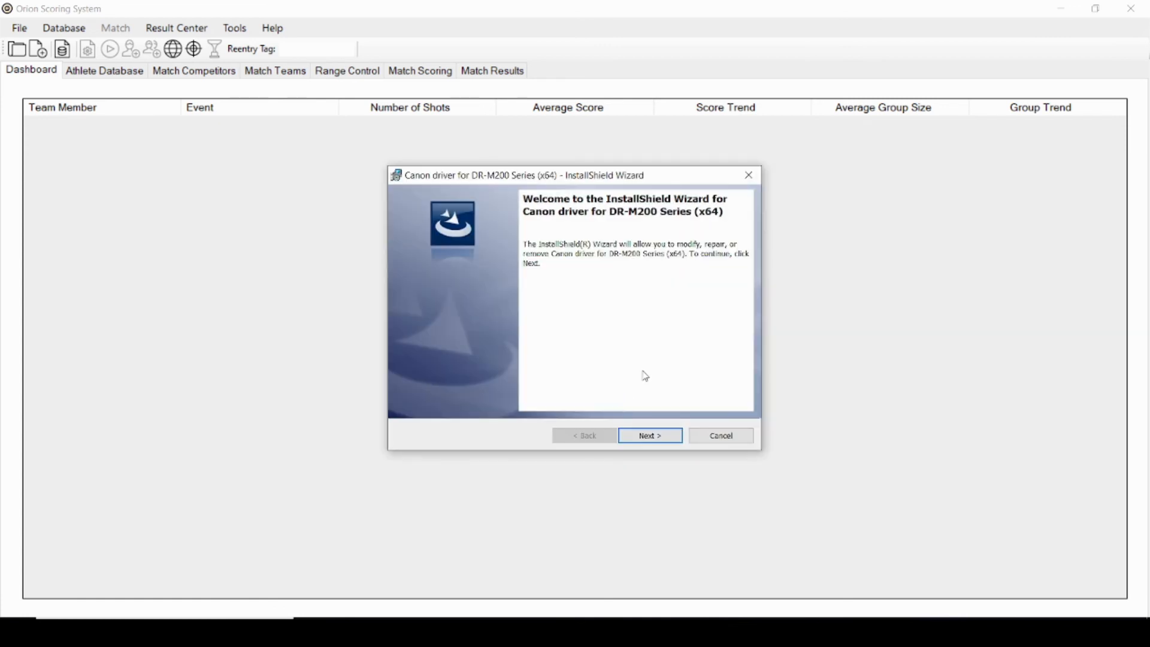
# Install the Canon driver with Modify and default features, then finish the wizard.
pyautogui.click(655, 439)
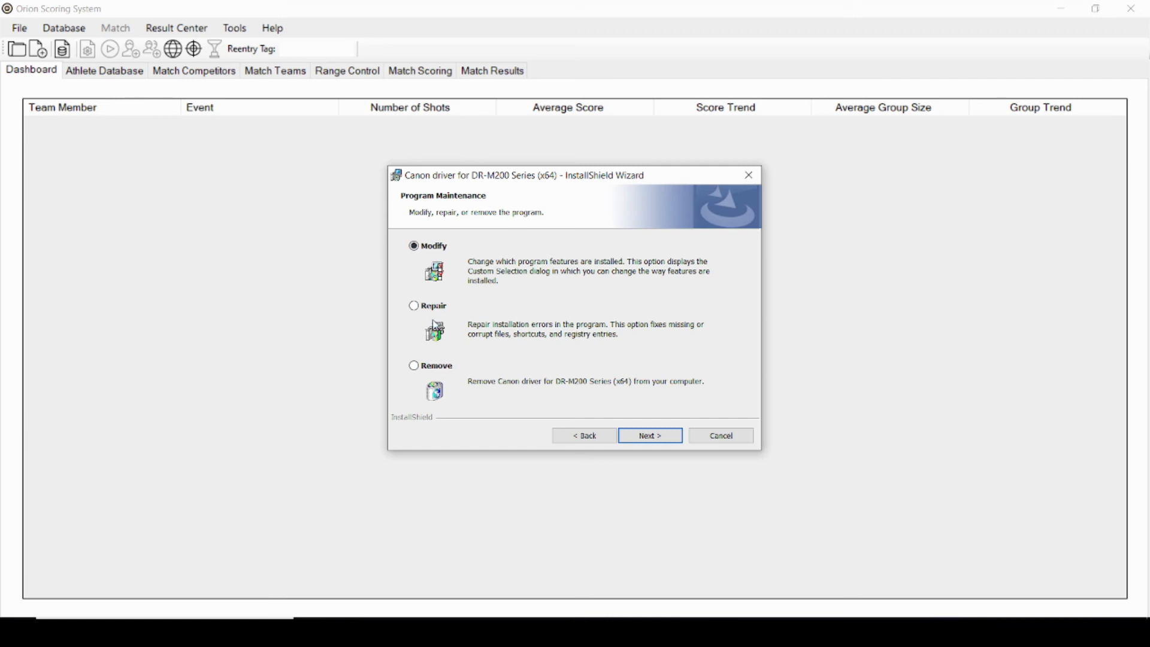
pyautogui.click(658, 443)
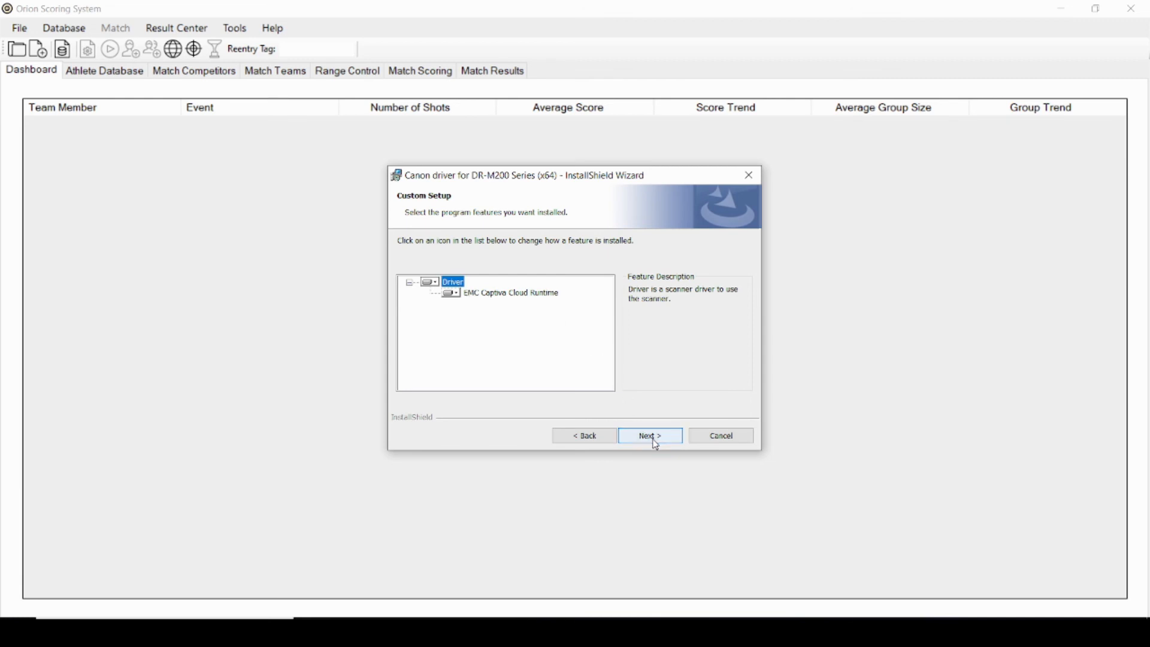
pyautogui.click(657, 445)
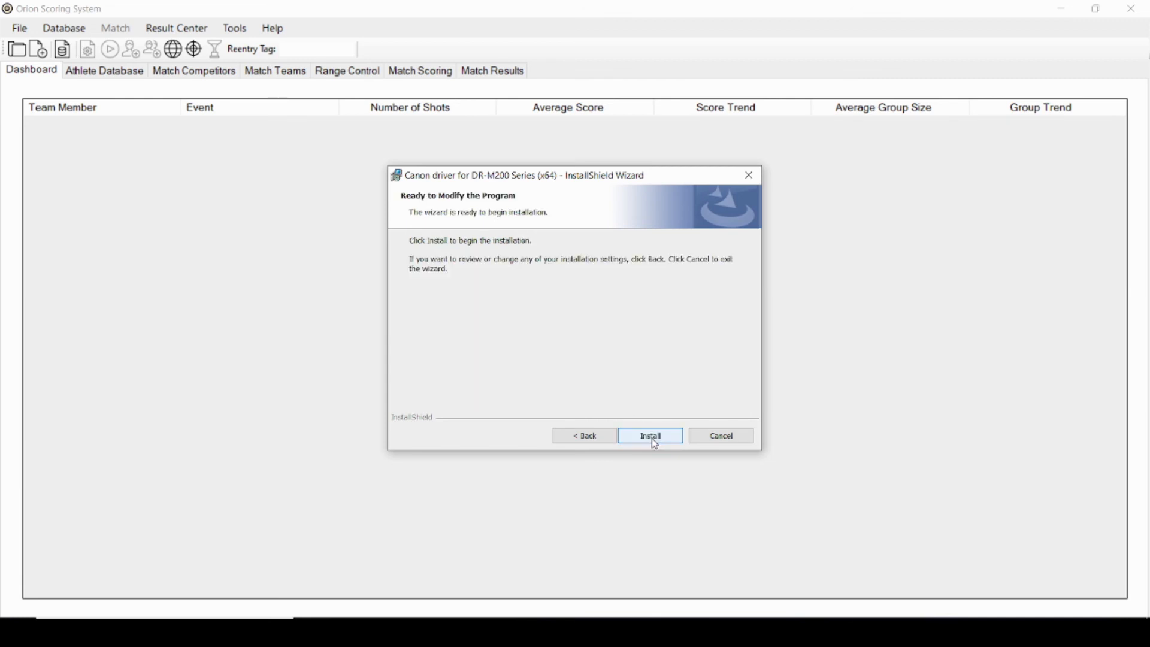
pyautogui.click(653, 439)
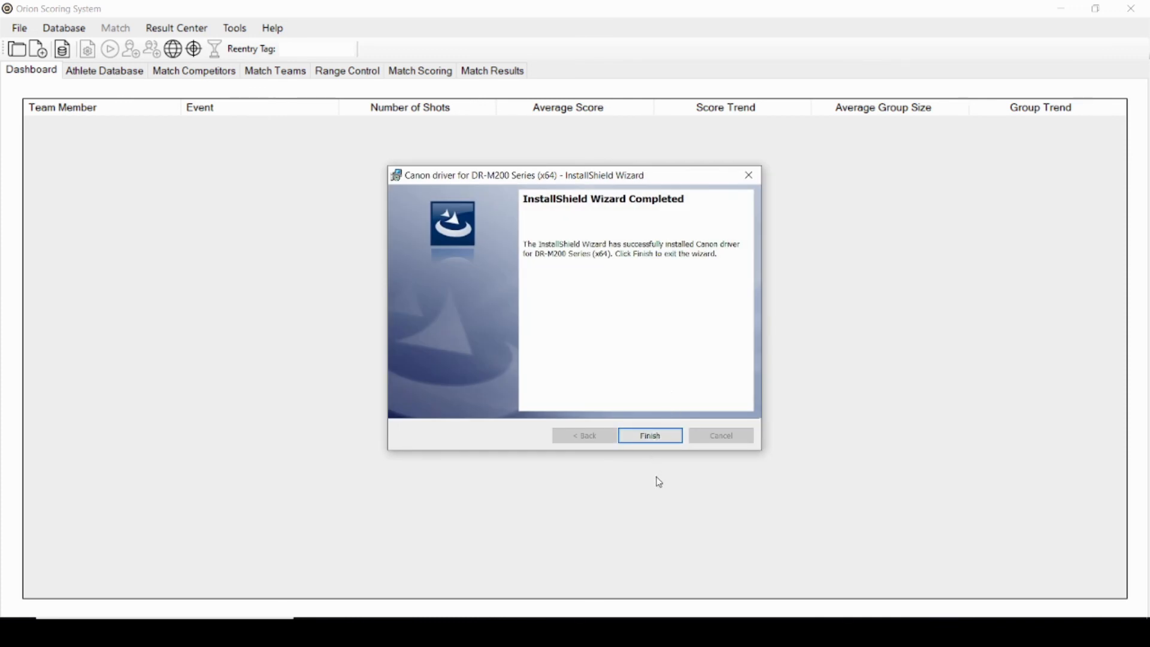
pyautogui.click(652, 436)
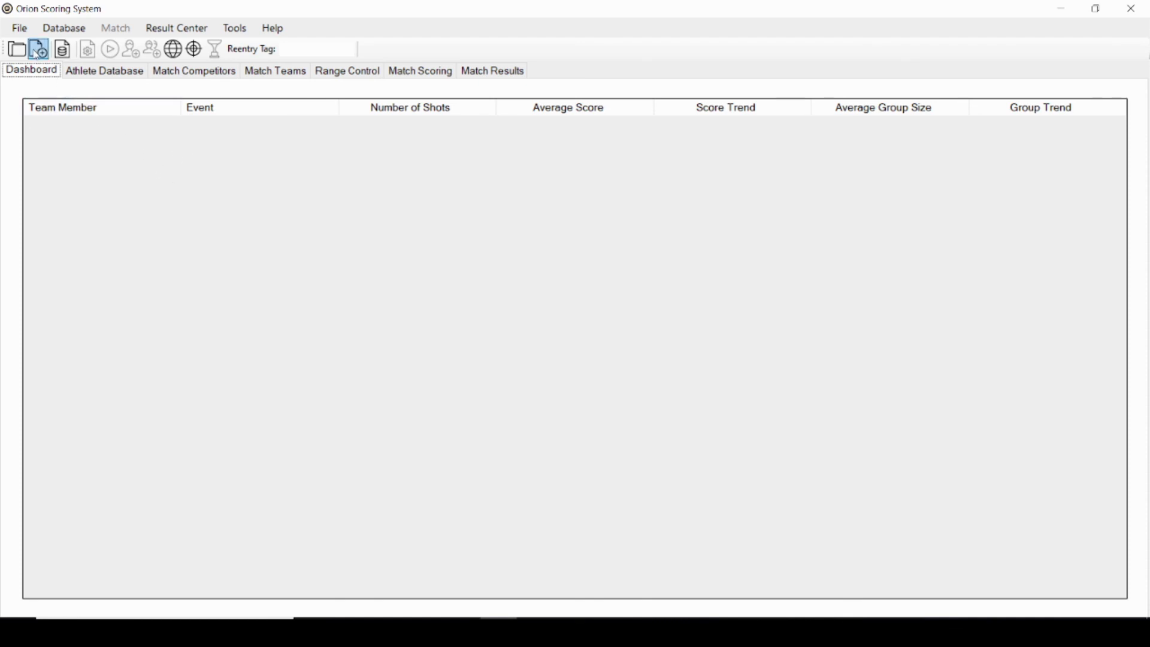
# Exit Orion, relaunch it from the desktop icon, and close the welcome overview.
pyautogui.click(21, 31)
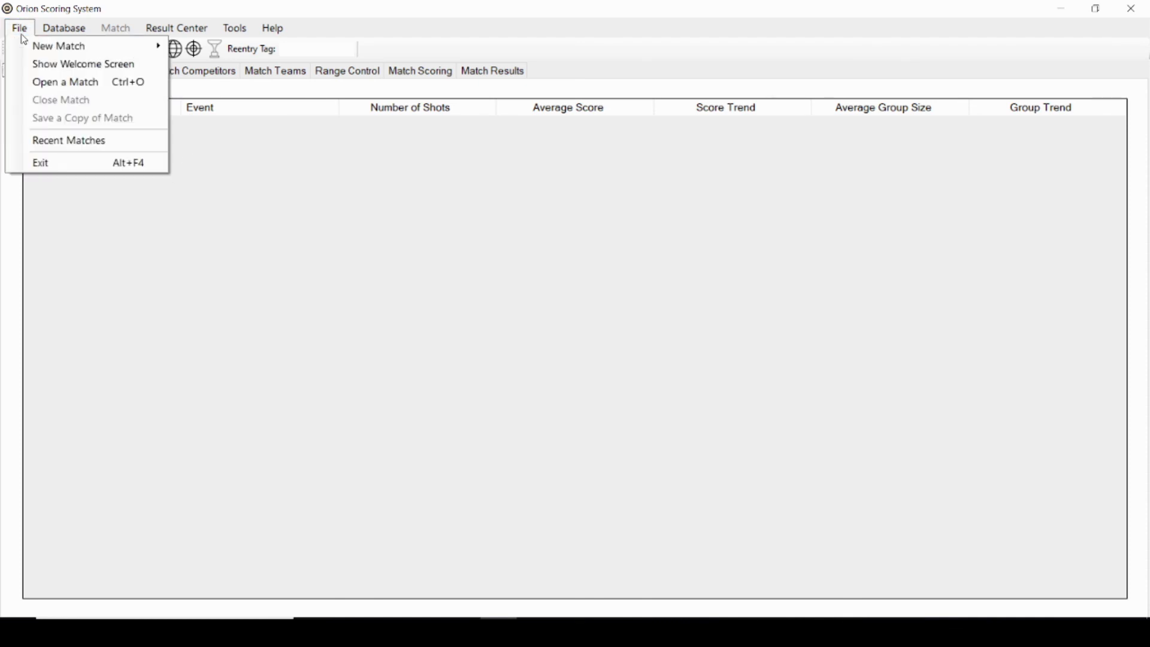
pyautogui.click(58, 168)
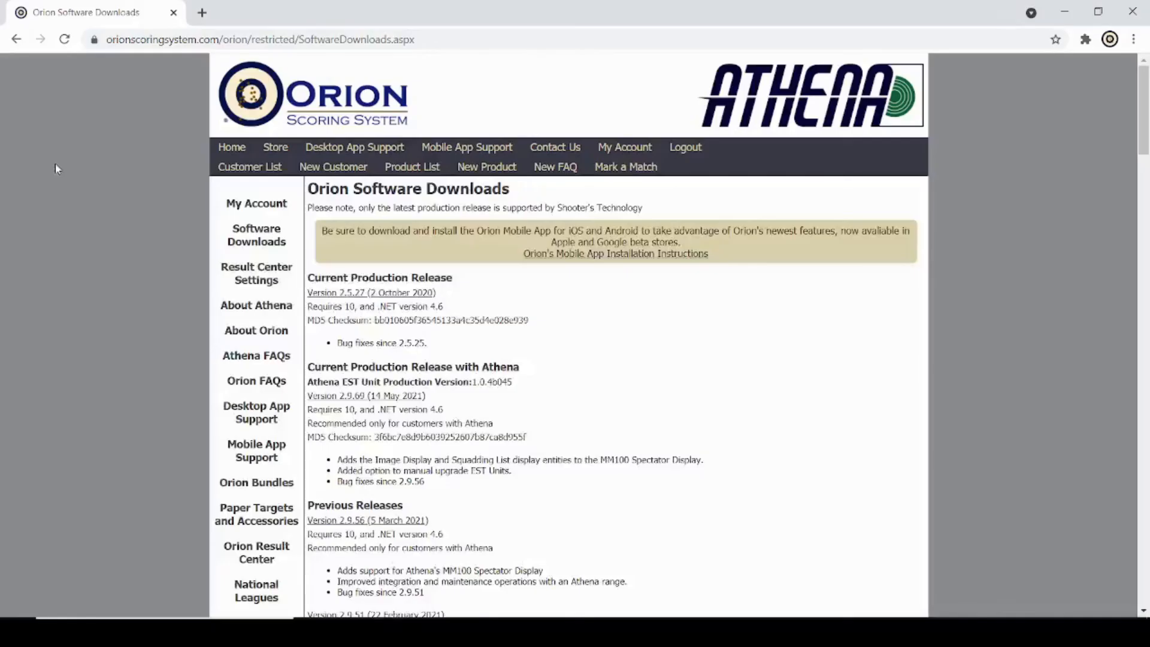
pyautogui.click(1072, 16)
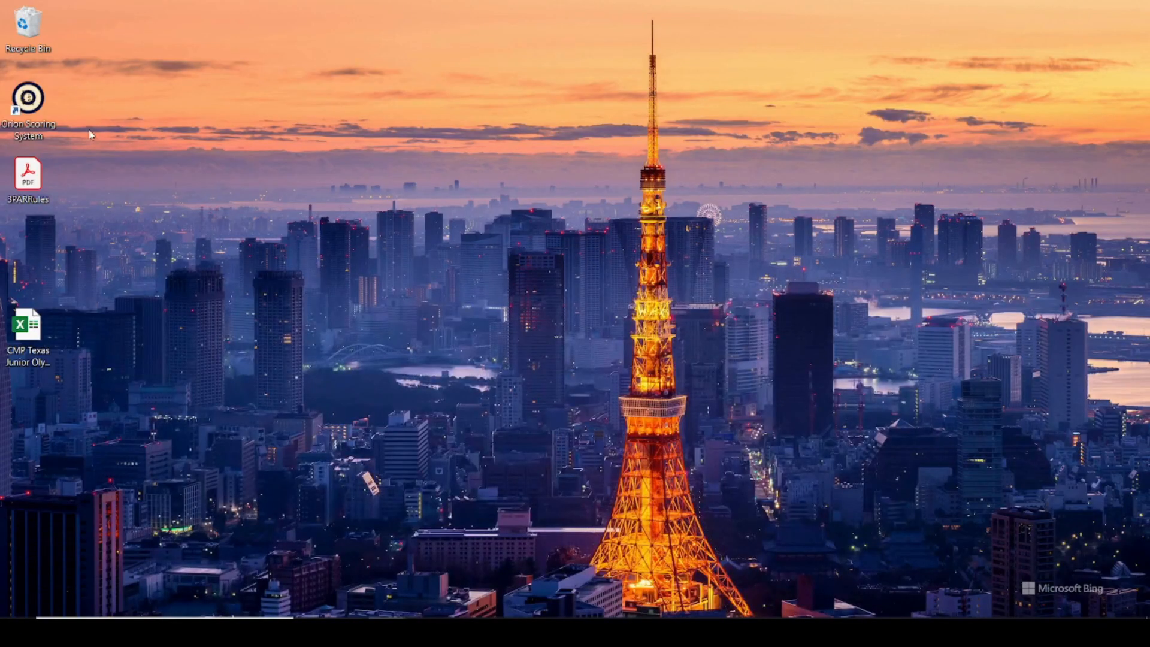
pyautogui.doubleClick(27, 106)
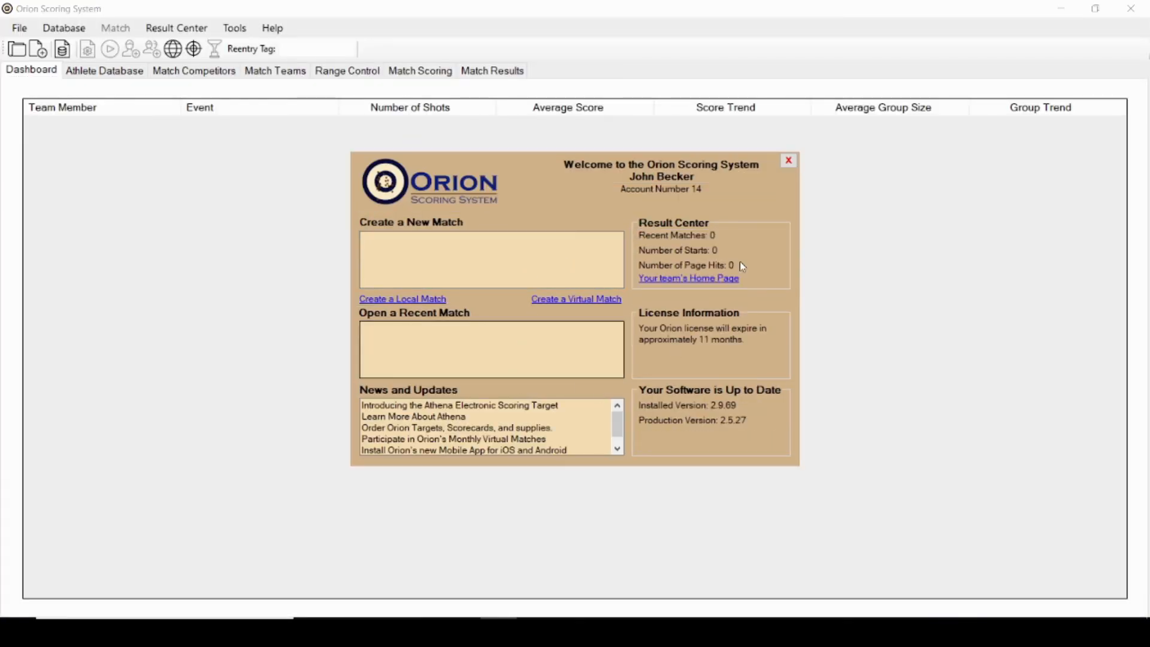
pyautogui.click(789, 161)
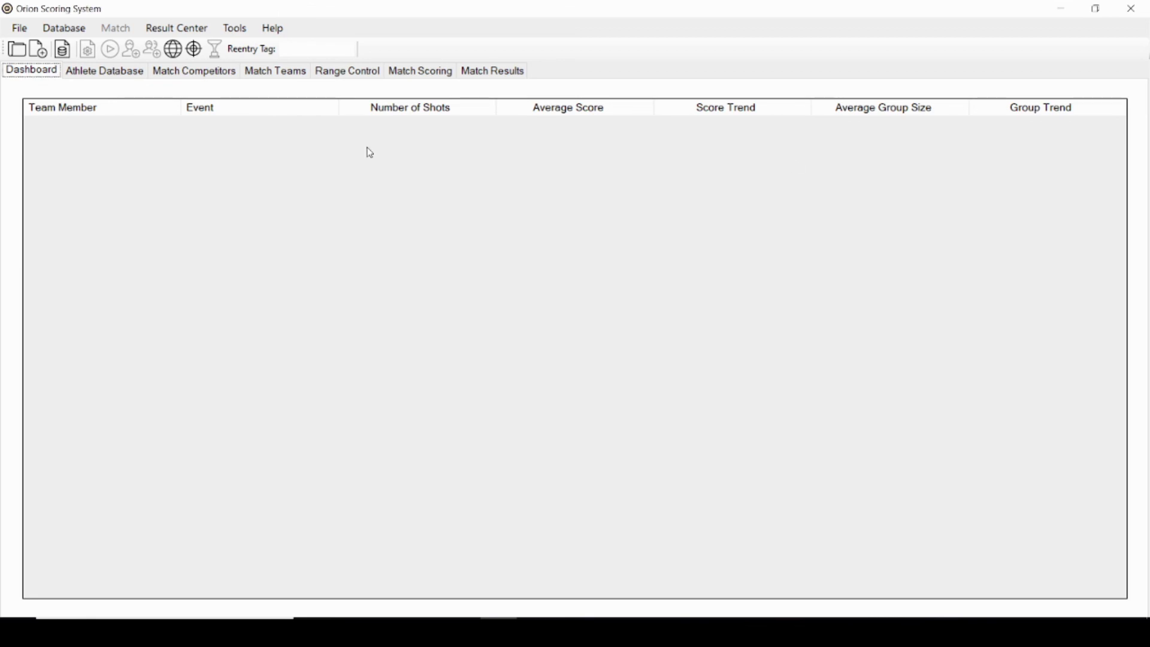